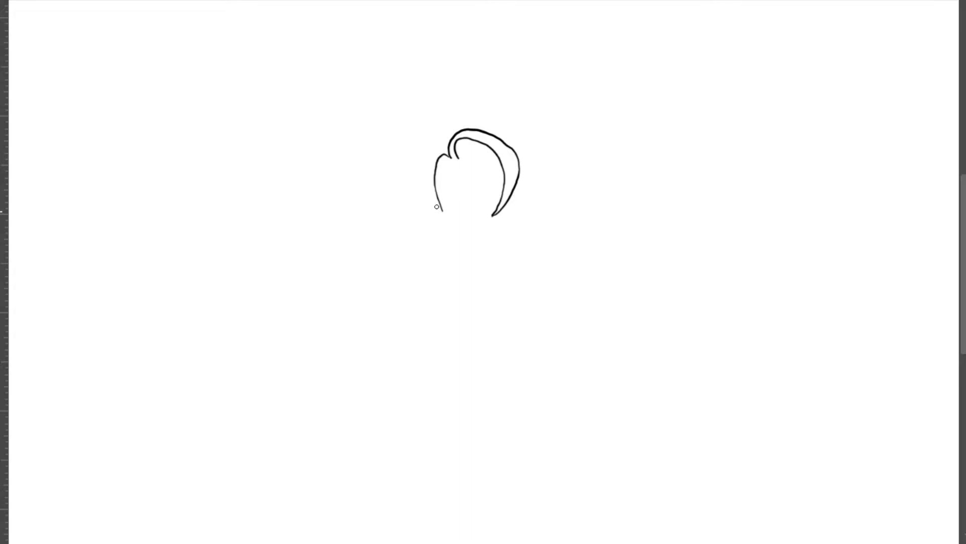
Draw the tapered fringe strands on the left side of the hair parting, curving down to pointed tips.
mouse_move(438, 207)
left_mouse_down()
mouse_move(418, 166)
mouse_move(426, 147)
mouse_move(448, 153)
left_mouse_up()
left_click_drag(415, 170, 399, 212)
mouse_move(402, 214)
left_mouse_down()
mouse_move(407, 161)
mouse_move(438, 146)
left_mouse_up()
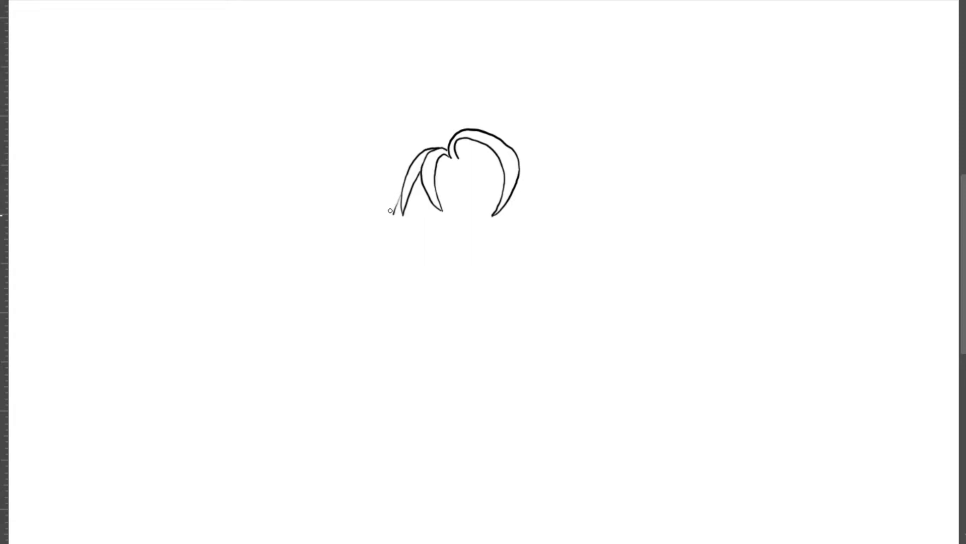
mouse_move(393, 213)
left_mouse_down()
mouse_move(399, 183)
mouse_move(389, 209)
mouse_move(390, 163)
mouse_move(446, 132)
left_mouse_up()
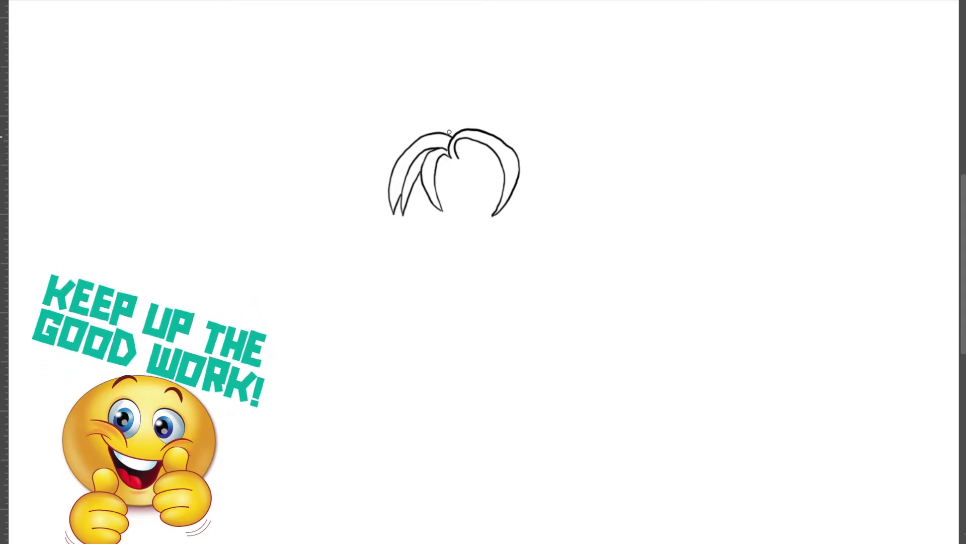
Draw layered hair strands sweeping right from the parting to flicked tips, with small strand ends beneath them.
mouse_move(449, 132)
left_mouse_down()
mouse_move(468, 121)
mouse_move(502, 127)
mouse_move(555, 190)
mouse_move(581, 199)
left_mouse_up()
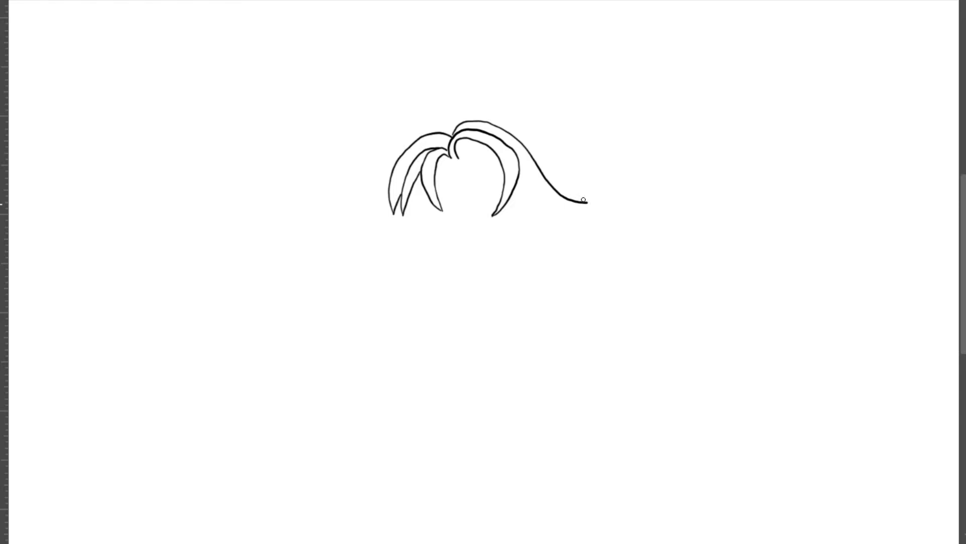
mouse_move(583, 199)
left_mouse_down()
mouse_move(550, 205)
mouse_move(509, 177)
left_mouse_up()
mouse_move(582, 199)
left_mouse_down()
mouse_move(549, 211)
mouse_move(516, 187)
left_mouse_up()
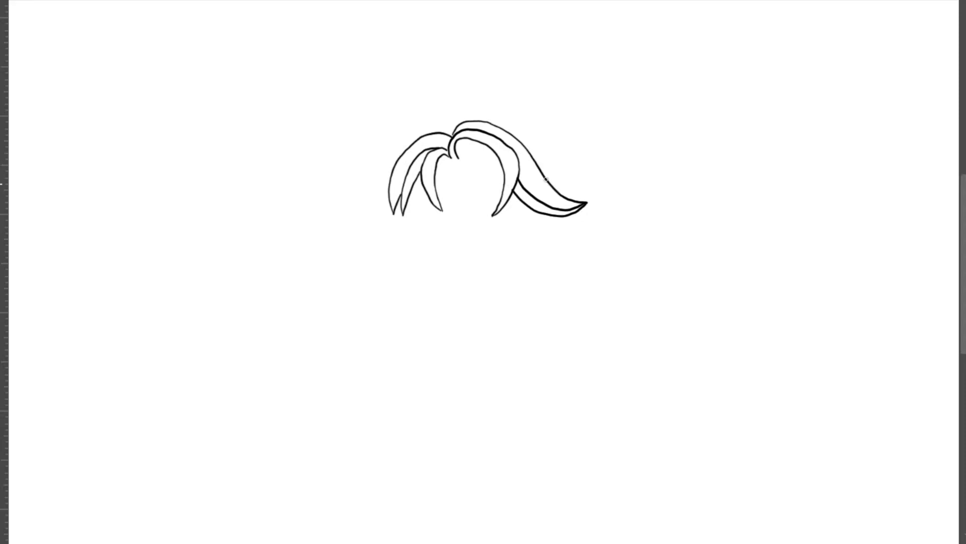
mouse_move(547, 180)
left_mouse_down()
mouse_move(588, 182)
mouse_move(493, 111)
mouse_move(470, 109)
mouse_move(457, 125)
left_mouse_up()
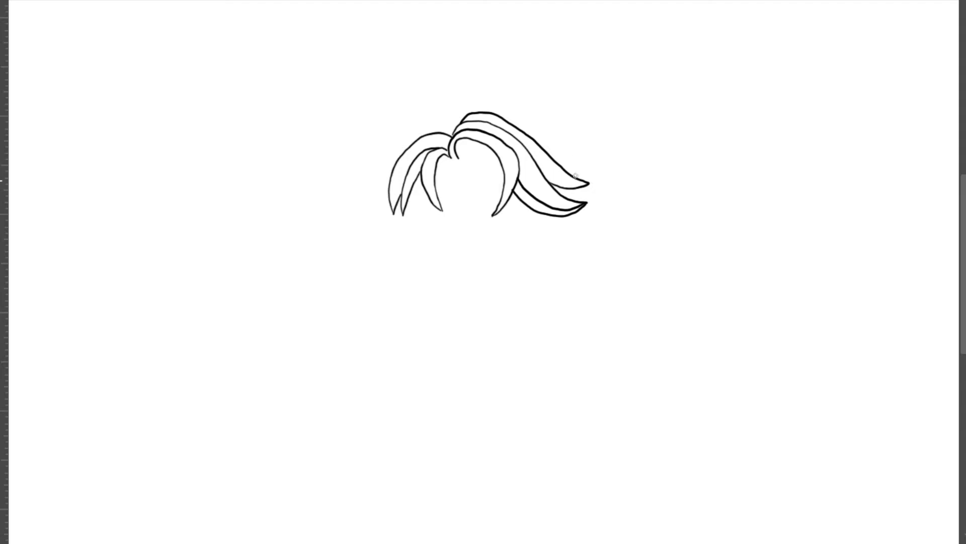
mouse_move(580, 177)
left_mouse_down()
mouse_move(592, 166)
mouse_move(507, 114)
left_mouse_up()
mouse_move(553, 215)
left_mouse_down()
mouse_move(551, 235)
mouse_move(563, 217)
left_mouse_up()
left_click_drag(571, 191, 563, 199)
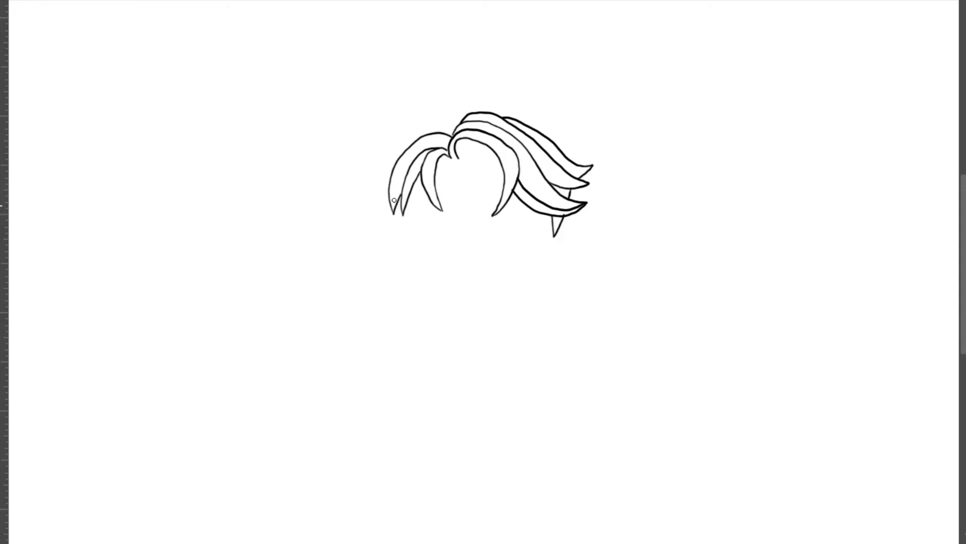
Add the outer pointed strands on the left side of the hair and a short line above the parting.
left_click_drag(395, 204, 397, 231)
left_click_drag(395, 230, 381, 193)
mouse_move(385, 182)
left_mouse_down()
mouse_move(373, 214)
mouse_move(384, 144)
mouse_move(411, 123)
mouse_move(455, 127)
left_mouse_up()
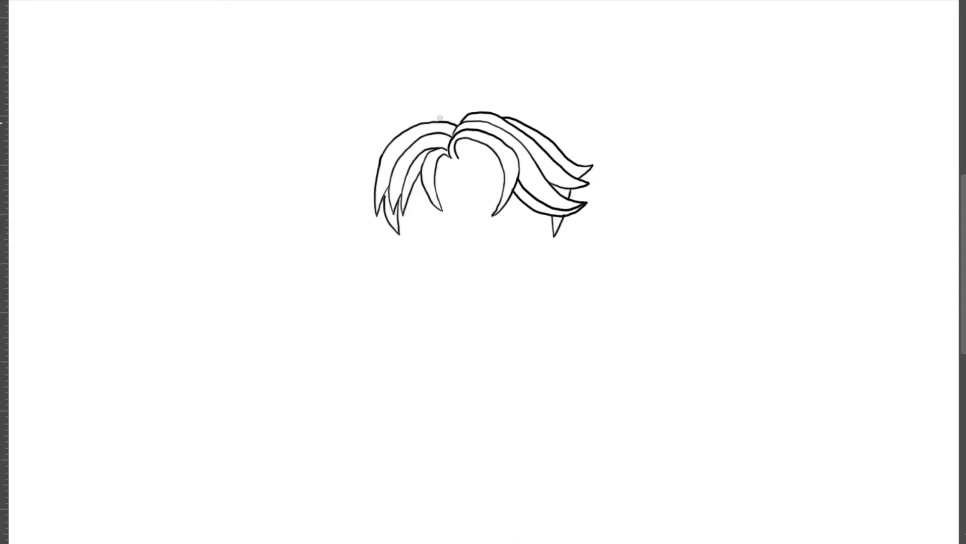
left_click_drag(440, 119, 459, 116)
Draw a rounded beret-like outline over the hair and the two side contours of the face.
mouse_move(386, 140)
left_mouse_down()
mouse_move(390, 104)
mouse_move(467, 75)
left_mouse_up()
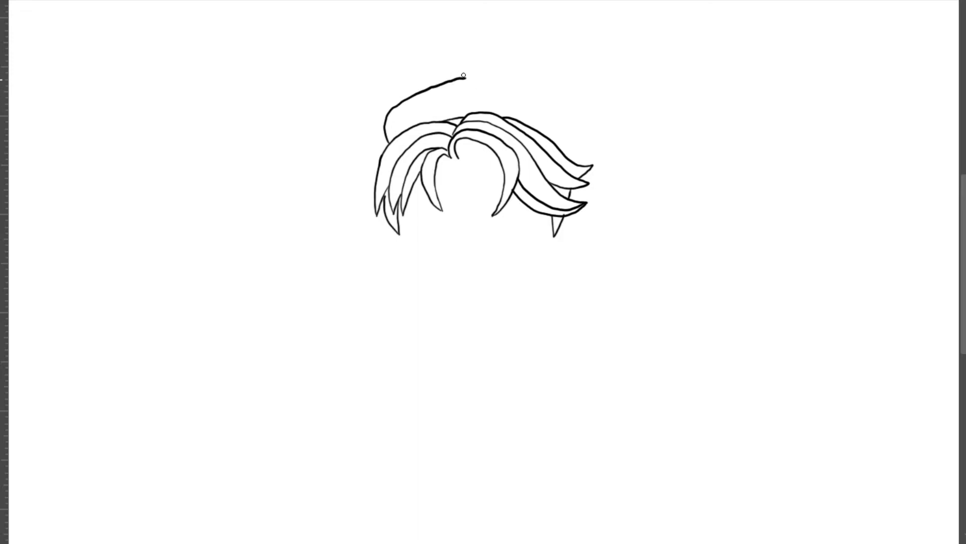
mouse_move(467, 77)
left_mouse_down()
mouse_move(529, 88)
mouse_move(571, 147)
left_mouse_up()
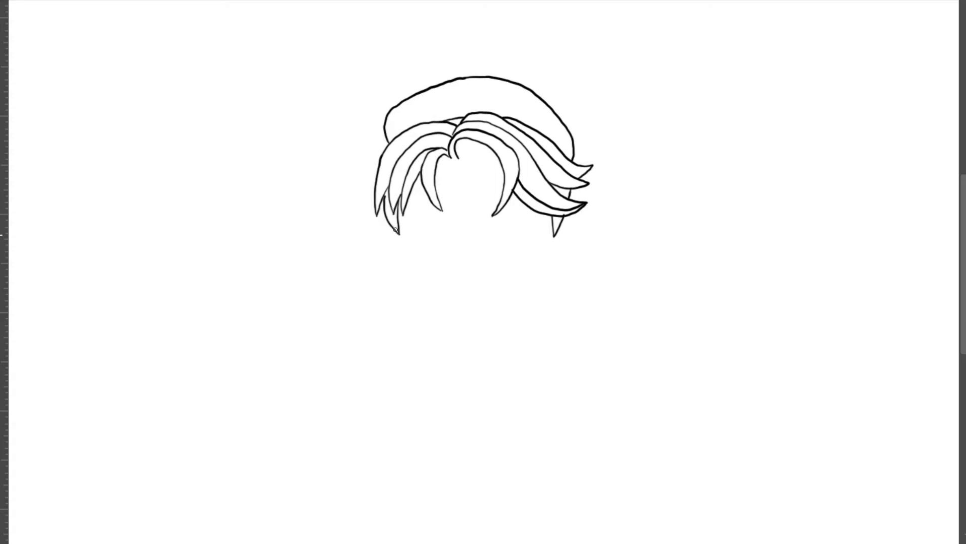
left_click_drag(395, 225, 412, 275)
left_click_drag(545, 266, 554, 234)
Draw the left-hand-side hand with separate fingers against the cheek and the bent, rounded arm below it.
left_click_drag(426, 295, 413, 272)
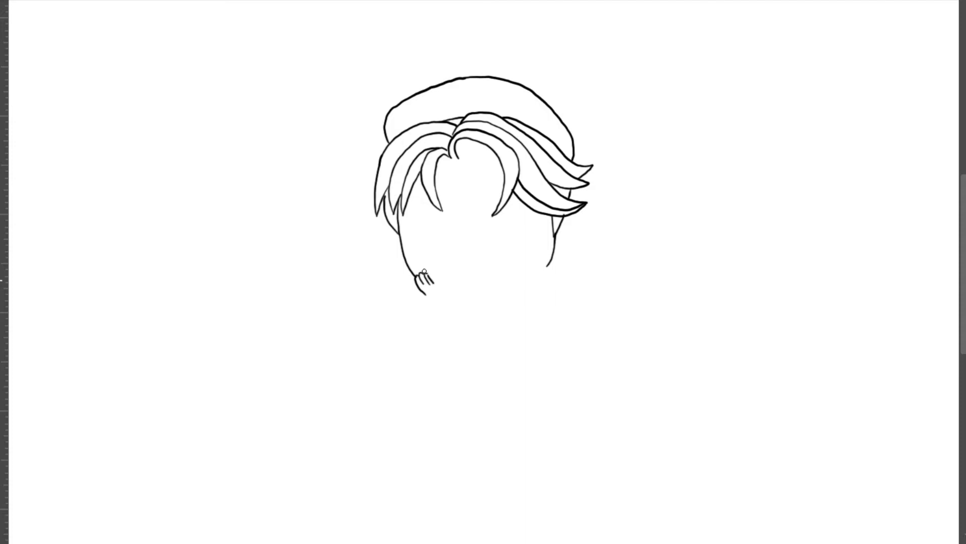
left_click_drag(433, 276, 435, 281)
left_click_drag(436, 280, 453, 298)
left_click_drag(420, 290, 447, 295)
mouse_move(422, 297)
left_mouse_down()
mouse_move(407, 323)
mouse_move(410, 347)
mouse_move(454, 344)
left_mouse_up()
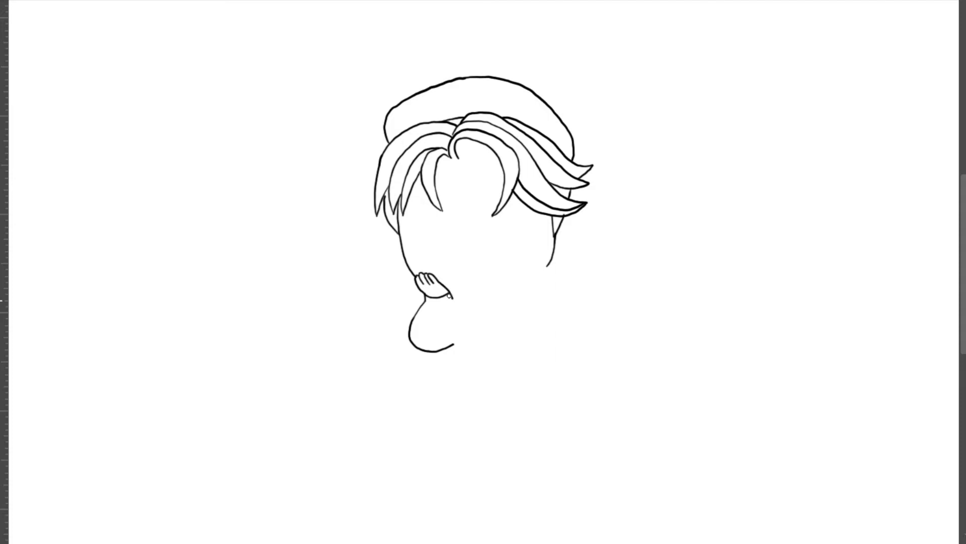
left_click_drag(449, 294, 446, 331)
mouse_move(448, 314)
left_mouse_down()
mouse_move(457, 327)
mouse_move(448, 343)
left_mouse_up()
Draw the matching bent arm supporting the right cheek and join both hands with the curved chin line.
mouse_move(544, 275)
left_mouse_down()
mouse_move(538, 283)
mouse_move(545, 263)
mouse_move(537, 275)
mouse_move(523, 267)
mouse_move(513, 284)
mouse_move(524, 282)
mouse_move(515, 281)
mouse_move(510, 304)
mouse_move(528, 331)
left_mouse_up()
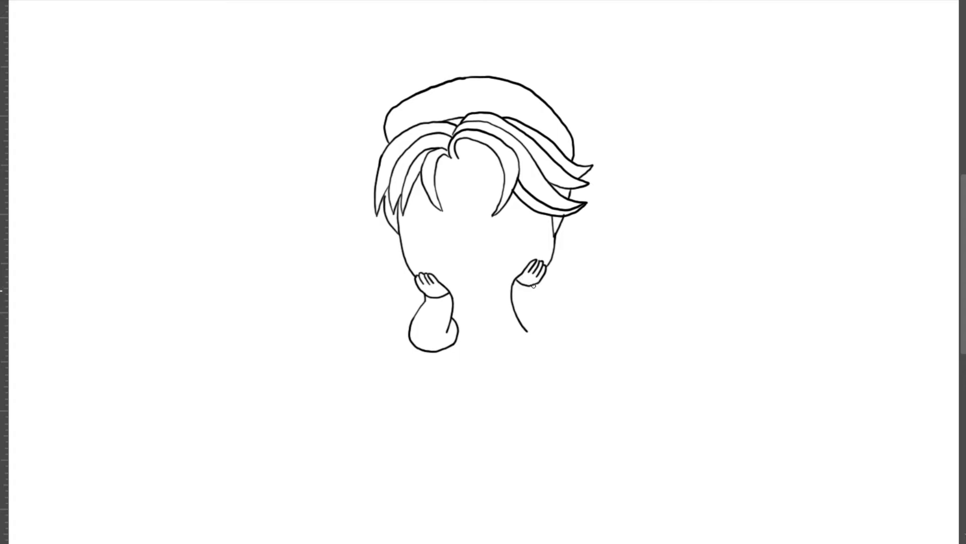
mouse_move(538, 285)
left_mouse_down()
mouse_move(566, 338)
mouse_move(552, 347)
mouse_move(530, 341)
mouse_move(512, 328)
mouse_move(512, 312)
left_mouse_up()
mouse_move(448, 295)
left_mouse_down()
mouse_move(478, 305)
mouse_move(511, 295)
left_mouse_up()
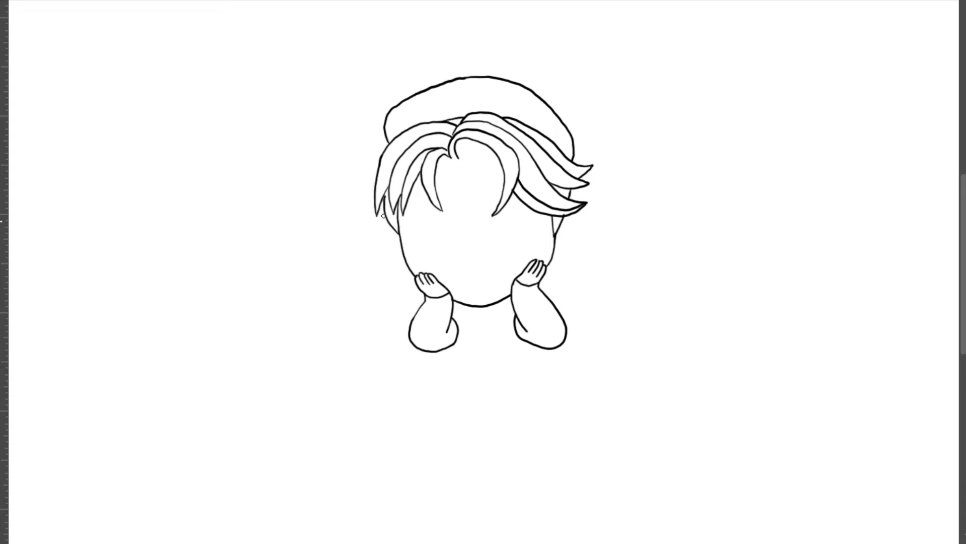
Draw both ears beside the face, with short inner-ear lines.
mouse_move(383, 214)
left_mouse_down()
mouse_move(375, 233)
mouse_move(403, 258)
left_mouse_up()
left_click_drag(377, 225, 379, 230)
mouse_move(377, 230)
left_mouse_down()
mouse_move(382, 240)
mouse_move(382, 220)
left_mouse_up()
left_click_drag(390, 225, 394, 242)
mouse_move(550, 249)
left_mouse_down()
mouse_move(578, 224)
mouse_move(566, 211)
left_mouse_up()
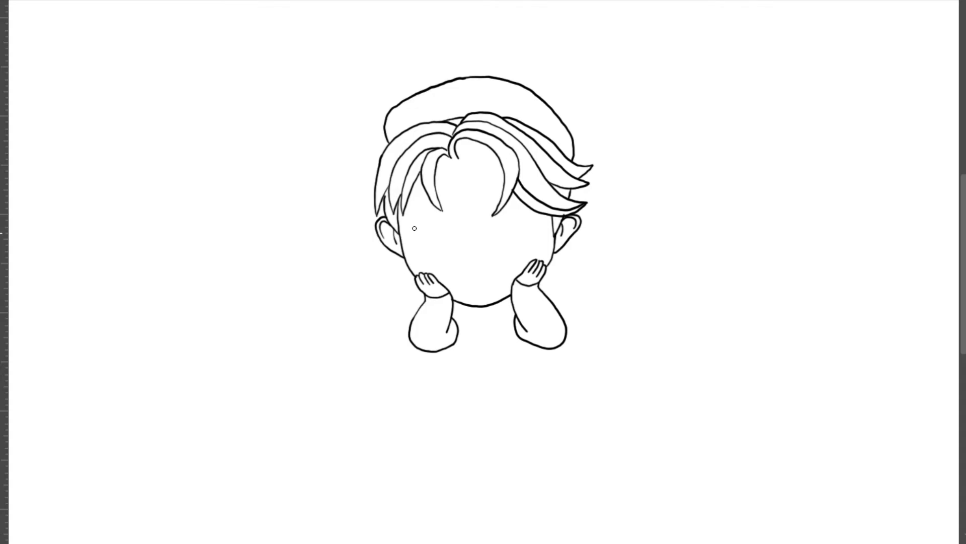
Draw the eye on the left of the face with thick upper lid, iris and filled pupil, plus its eyebrow.
mouse_move(414, 231)
left_mouse_down()
mouse_move(438, 219)
mouse_move(453, 225)
left_mouse_up()
left_click_drag(412, 232, 449, 223)
left_click_drag(427, 254, 449, 246)
mouse_move(429, 228)
left_mouse_down()
mouse_move(436, 246)
mouse_move(447, 230)
mouse_move(445, 243)
left_mouse_up()
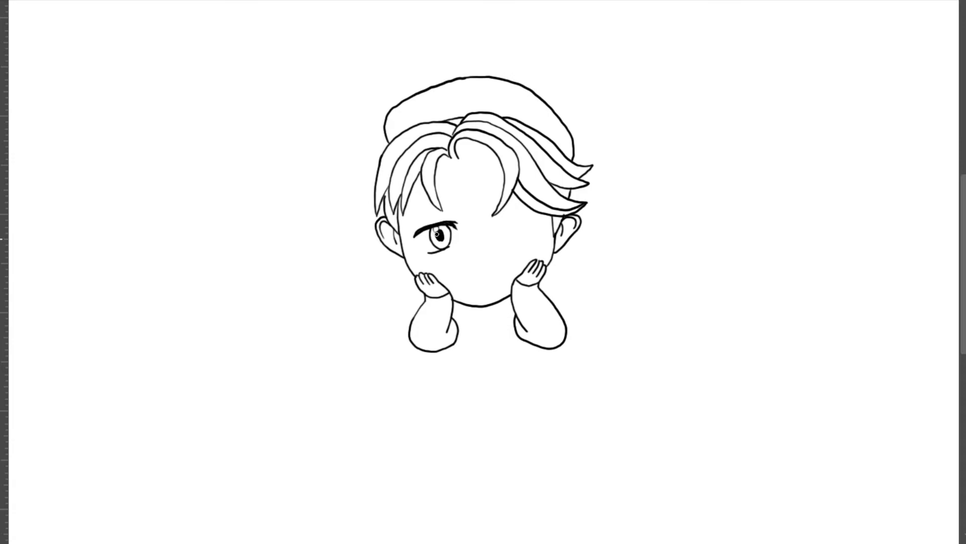
left_click_drag(439, 235, 442, 235)
left_click_drag(408, 211, 461, 200)
Complete the facial features with the matching right eye and partly hidden eyebrow, a small nose and a slightly curved mouth.
mouse_move(505, 225)
left_mouse_down()
mouse_move(530, 215)
mouse_move(543, 228)
left_mouse_up()
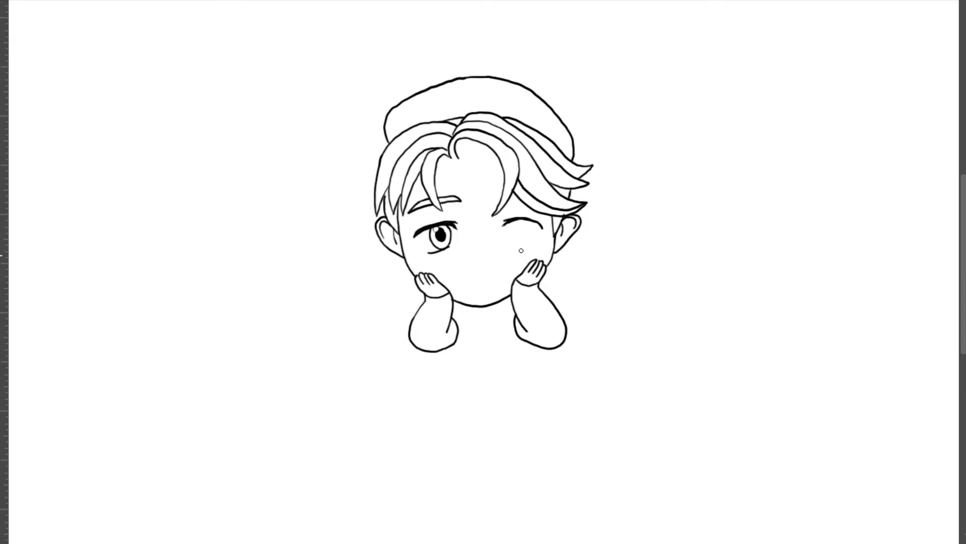
left_click_drag(516, 219, 537, 221)
left_click_drag(498, 217, 540, 225)
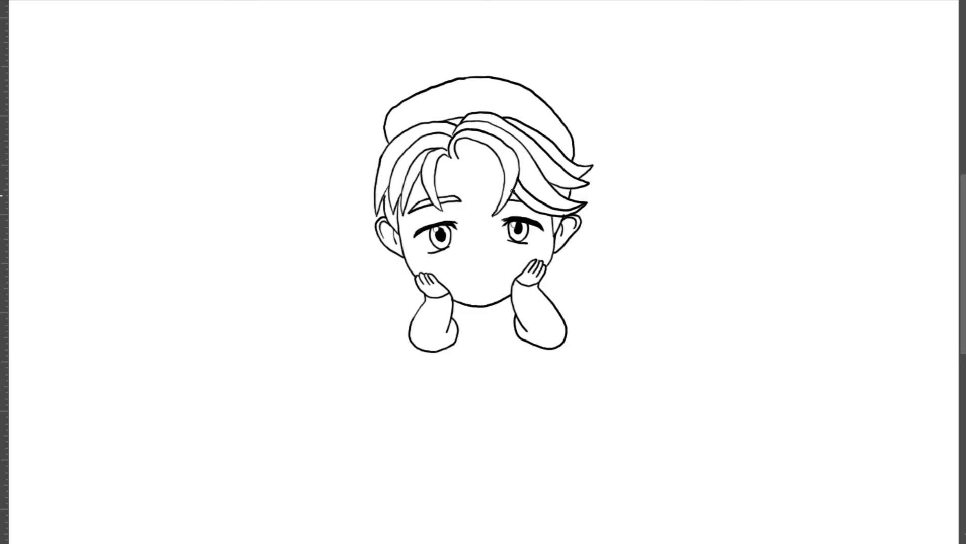
left_click_drag(496, 197, 500, 189)
left_click_drag(469, 281, 492, 276)
left_click_drag(473, 262, 473, 256)
Draw the pointed shirt collar beneath the chin, between the two arms.
mouse_move(469, 309)
left_mouse_down()
mouse_move(496, 297)
mouse_move(485, 322)
left_mouse_up()
left_click_drag(477, 314, 455, 327)
mouse_move(457, 326)
left_mouse_down()
mouse_move(446, 296)
mouse_move(506, 321)
mouse_move(510, 300)
left_mouse_up()
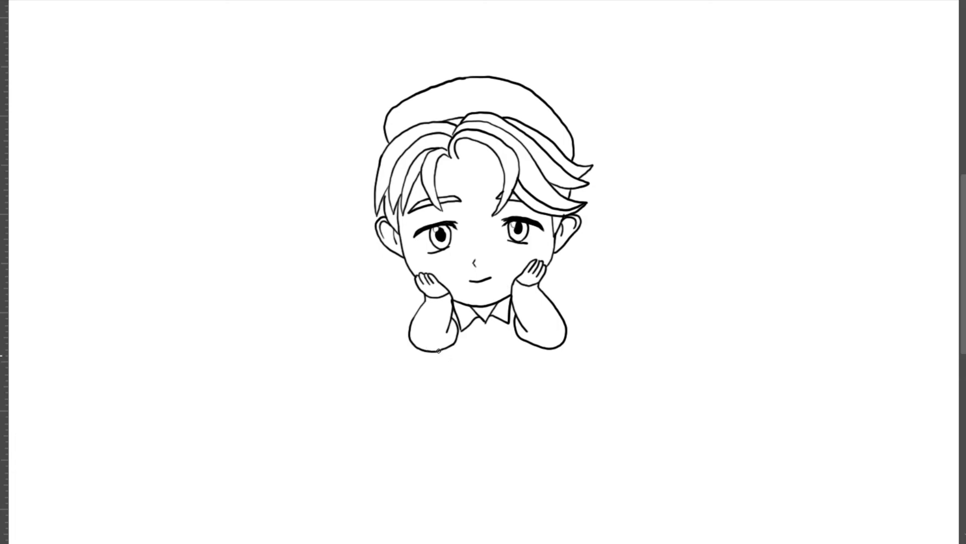
Draw the sweater's torso with slightly flared sides, rounded lower corners and a curved hem.
left_click_drag(440, 351, 436, 377)
mouse_move(436, 387)
left_mouse_down()
mouse_move(433, 406)
mouse_move(445, 410)
left_mouse_up()
mouse_move(530, 341)
left_mouse_down()
mouse_move(544, 400)
mouse_move(535, 405)
left_mouse_up()
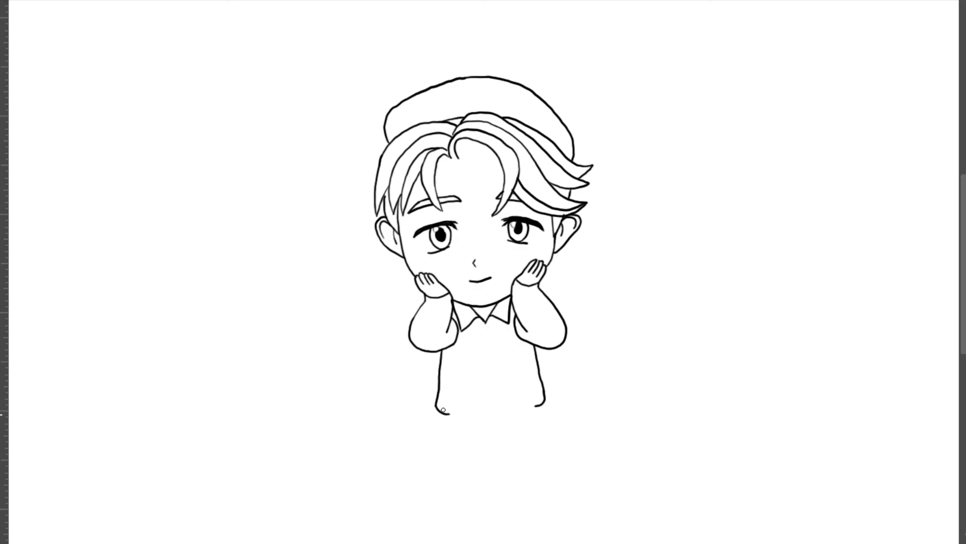
left_click_drag(441, 411, 537, 404)
Draw the trousers below the sweater with two separate legs, closed cuffs and a short crotch line.
scroll(518, 362, "down", 4)
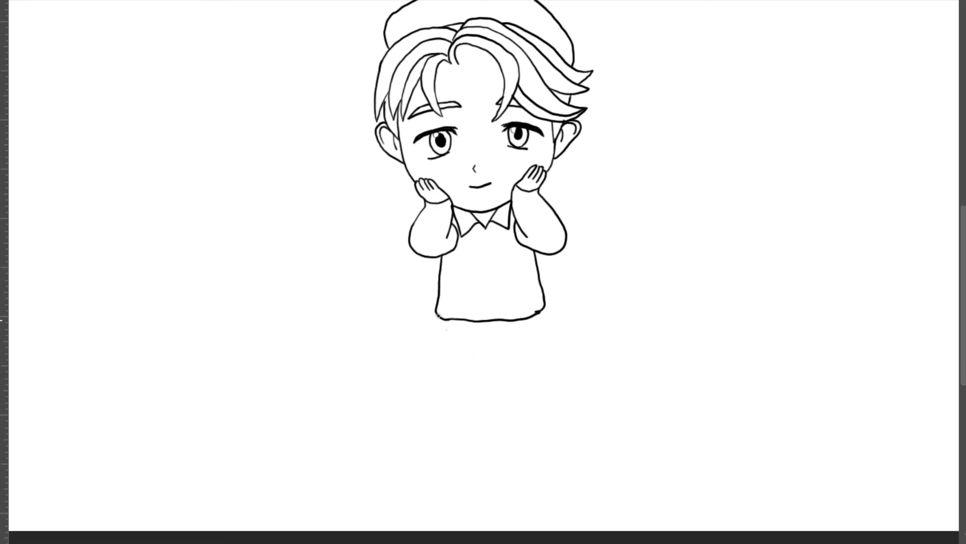
left_click_drag(438, 318, 473, 414)
left_click_drag(541, 304, 545, 399)
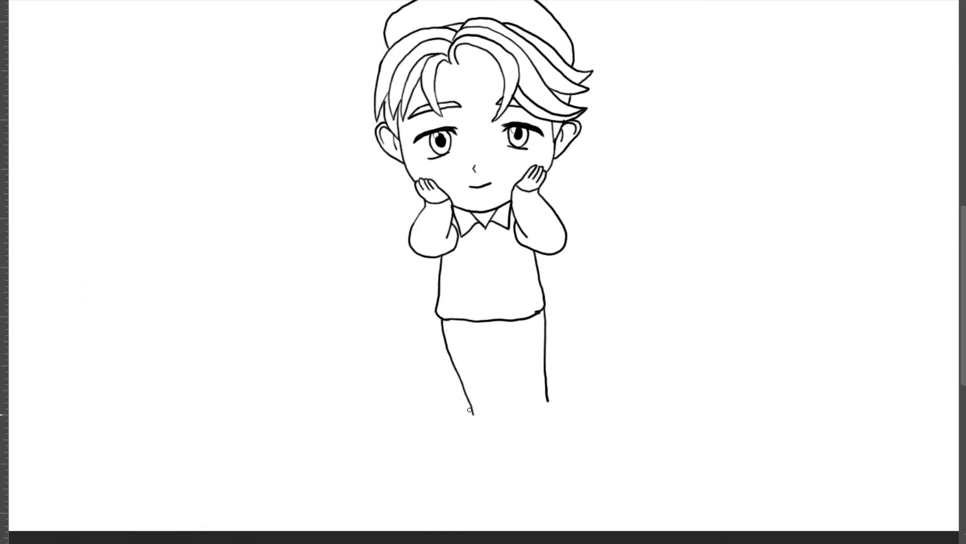
mouse_move(468, 409)
left_mouse_down()
mouse_move(532, 412)
mouse_move(549, 403)
left_mouse_up()
left_click_drag(504, 411, 495, 359)
left_click_drag(509, 403, 495, 356)
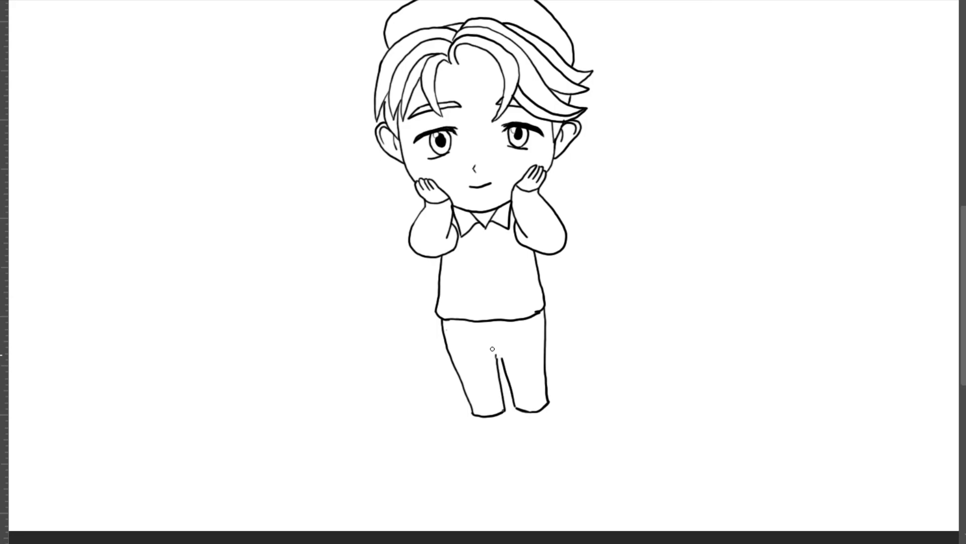
left_click_drag(492, 356, 507, 355)
Draw a shoe under each trouser leg, with a toe cap line and a thin sole.
left_click_drag(473, 413, 457, 428)
left_click_drag(503, 411, 503, 420)
left_click_drag(464, 433, 505, 422)
mouse_move(469, 415)
left_mouse_down()
mouse_move(484, 429)
mouse_move(514, 422)
left_mouse_up()
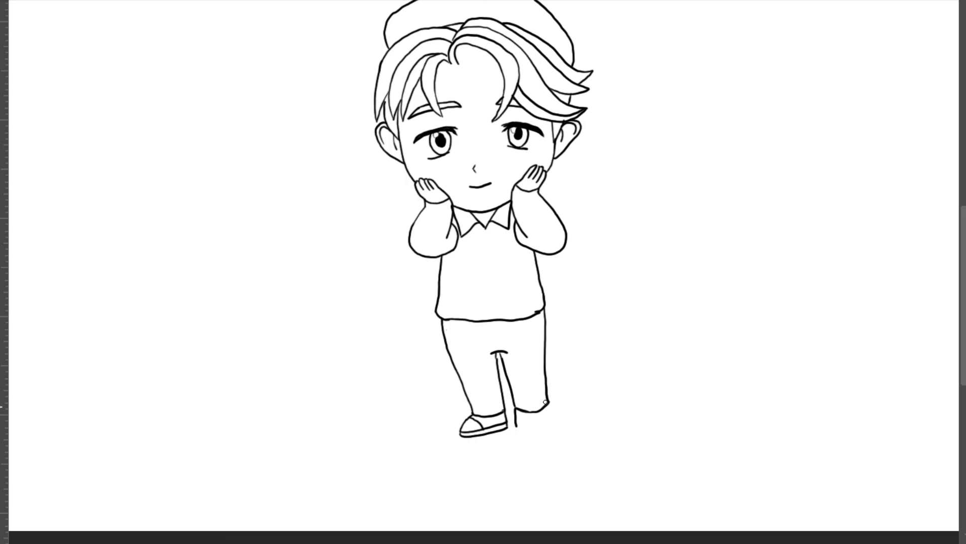
mouse_move(545, 402)
left_mouse_down()
mouse_move(561, 420)
mouse_move(510, 421)
mouse_move(566, 424)
mouse_move(551, 406)
mouse_move(541, 425)
left_mouse_up()
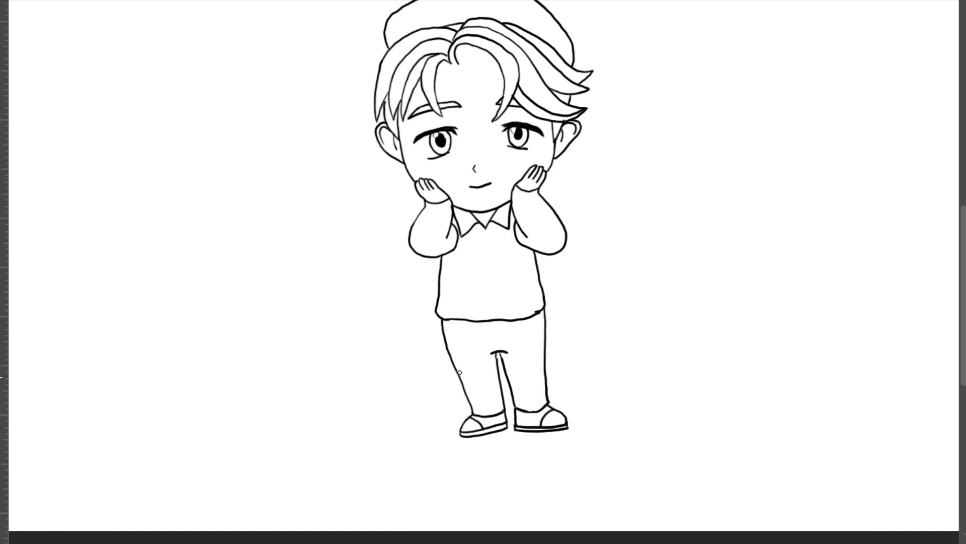
Draw a rectangular patch on the lower part of each trouser leg.
mouse_move(458, 373)
left_mouse_down()
mouse_move(485, 400)
mouse_move(467, 402)
mouse_move(488, 405)
left_mouse_up()
left_click_drag(516, 366, 524, 400)
left_click_drag(516, 366, 541, 364)
left_click_drag(523, 400, 542, 399)
left_click_drag(540, 360, 542, 397)
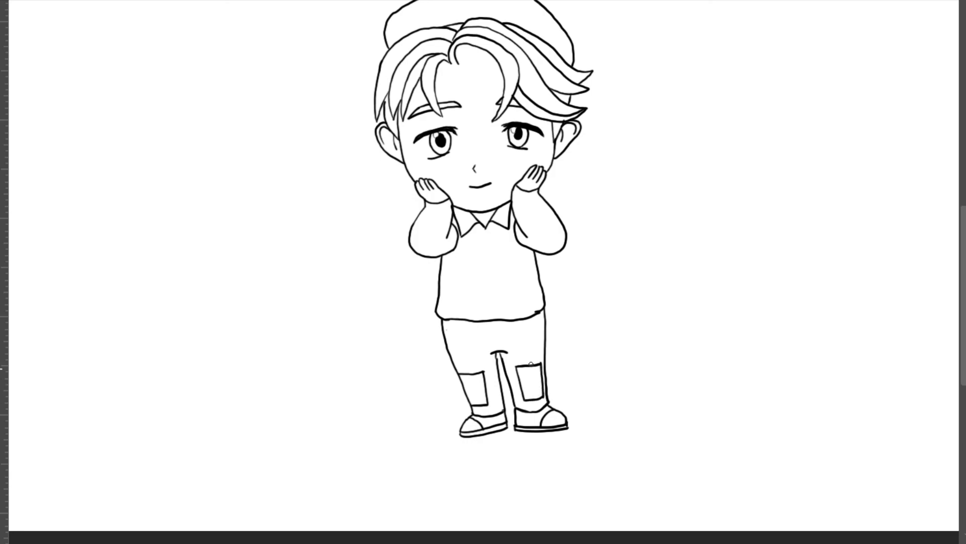
Draw nested V-neck stripes on the sweater, running from below the collar to a point at the chest.
scroll(581, 402, "up", 1)
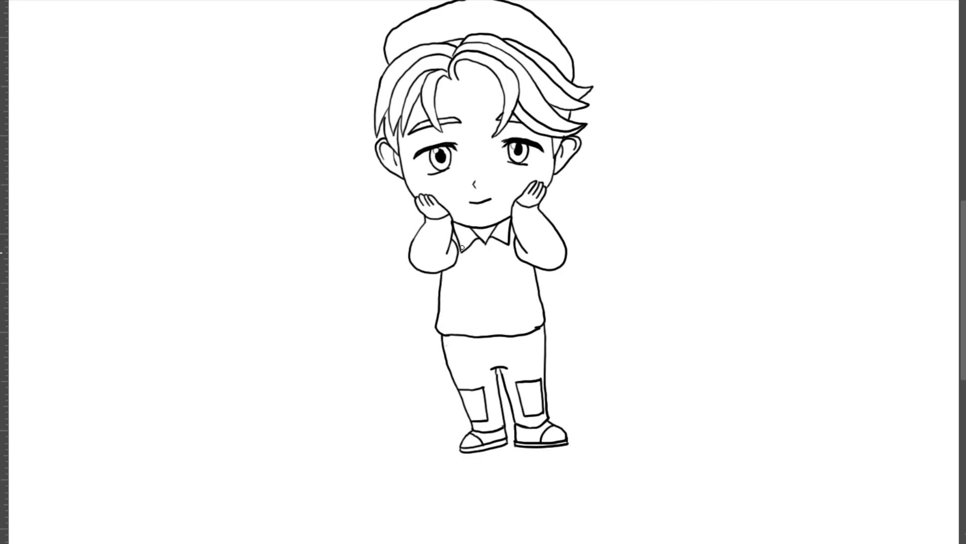
mouse_move(462, 245)
left_mouse_down()
mouse_move(486, 271)
mouse_move(493, 250)
mouse_move(473, 267)
mouse_move(490, 282)
mouse_move(504, 241)
mouse_move(476, 254)
mouse_move(454, 247)
mouse_move(493, 291)
mouse_move(515, 224)
left_mouse_up()
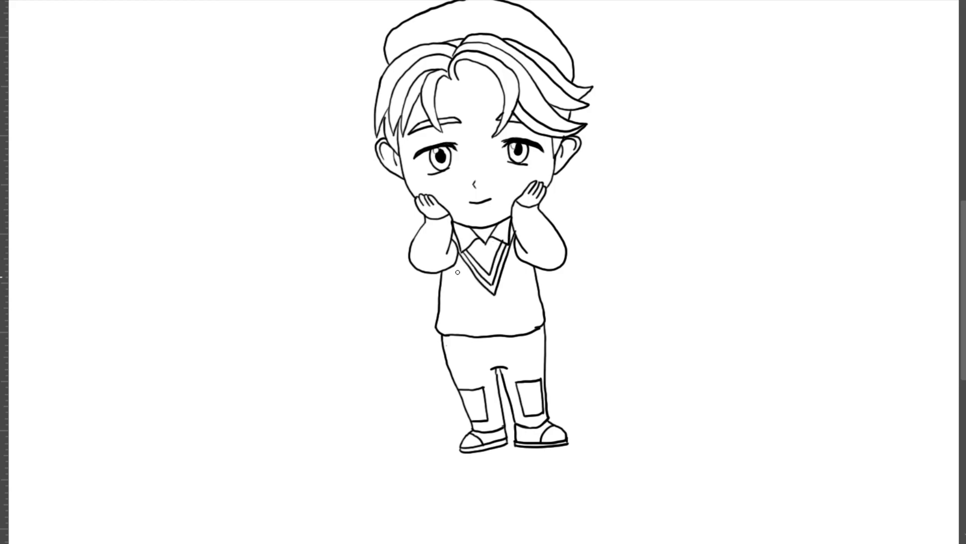
mouse_move(455, 260)
left_mouse_down()
mouse_move(491, 303)
mouse_move(514, 238)
left_mouse_up()
scroll(656, 166, "up", 1)
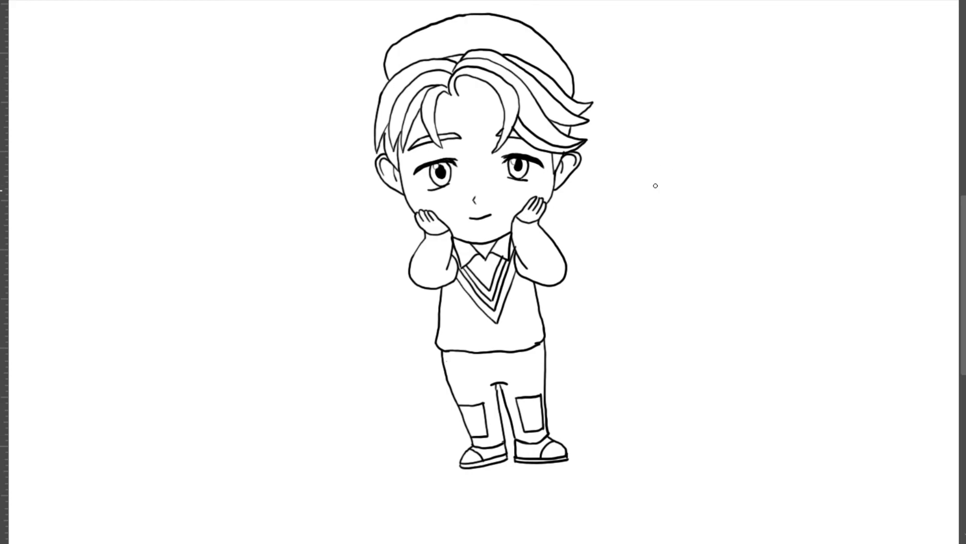